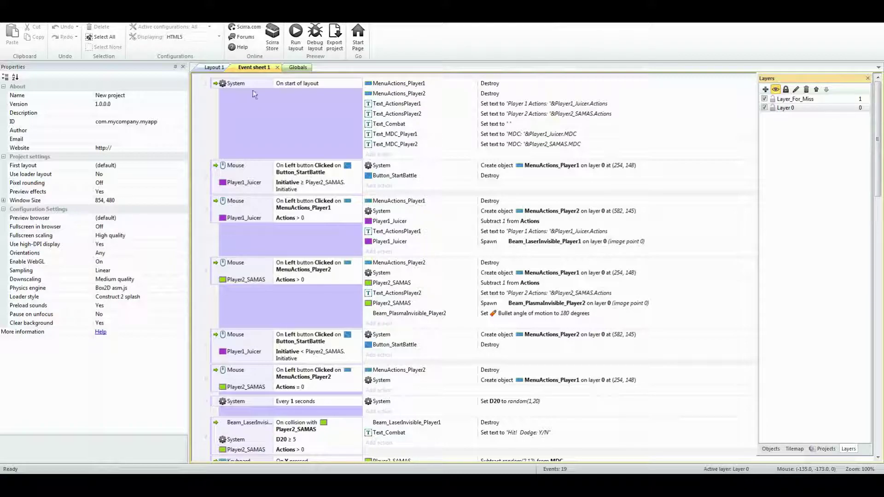
Examine the instance variables of the Player1_Juicer and Player2_SAMAS sprites in Layout 1
{"action": "left_click", "coordinate": [209, 68]}
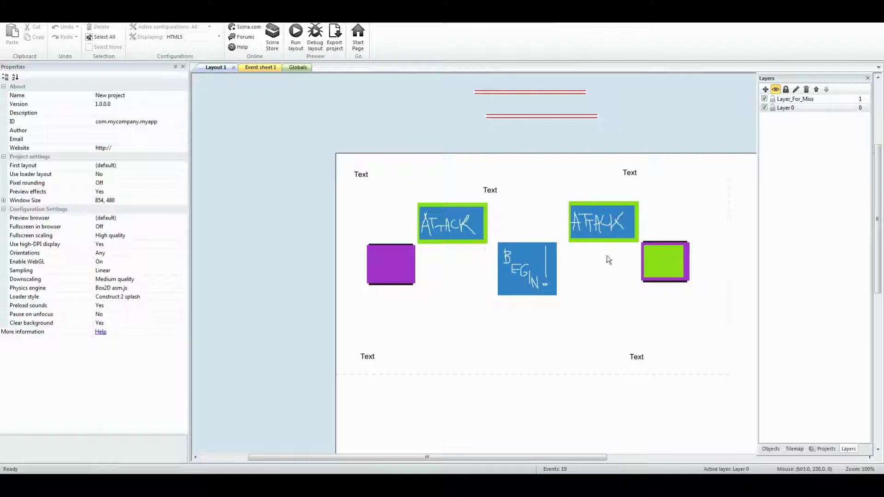
{"action": "left_click", "coordinate": [398, 271]}
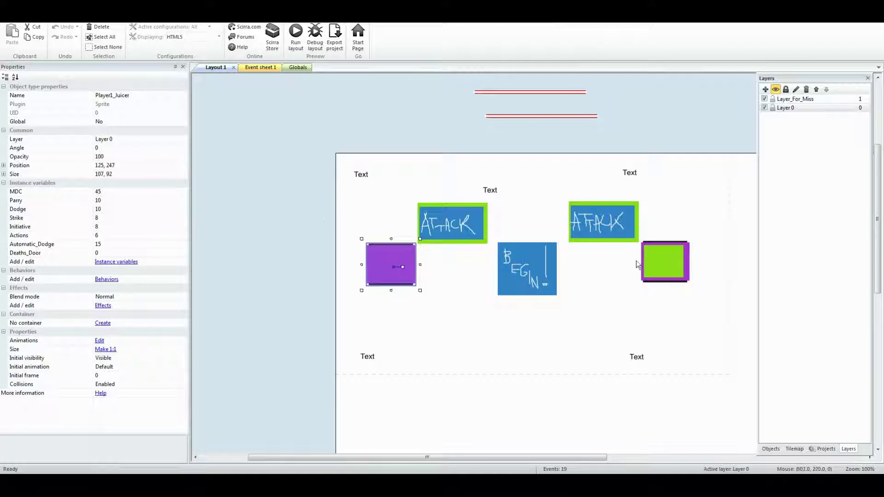
{"action": "left_click", "coordinate": [665, 262]}
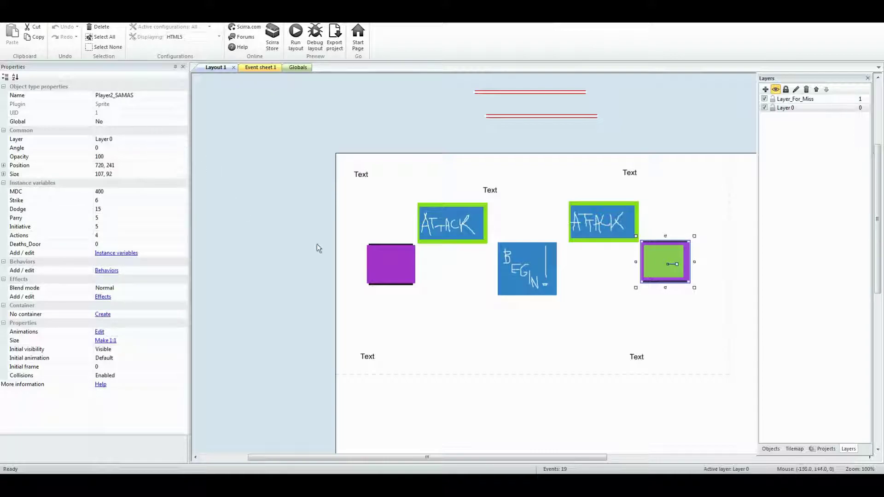
{"action": "left_click", "coordinate": [382, 266]}
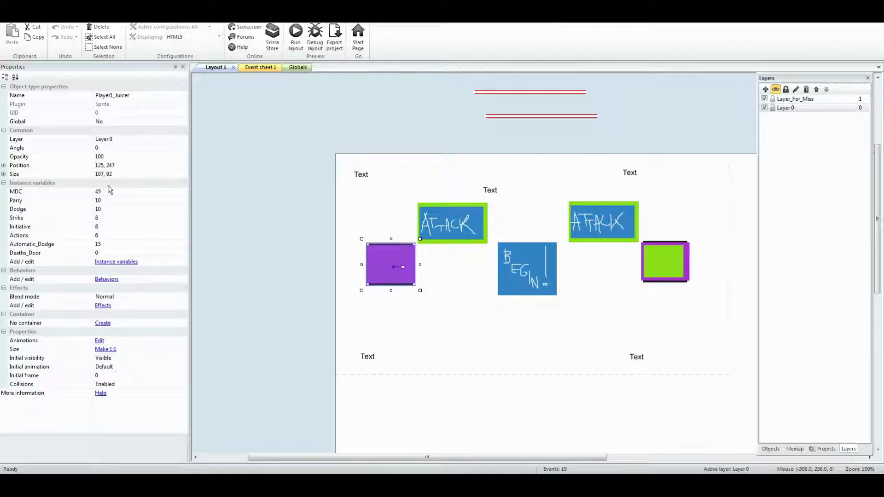
{"action": "right_click", "coordinate": [381, 253]}
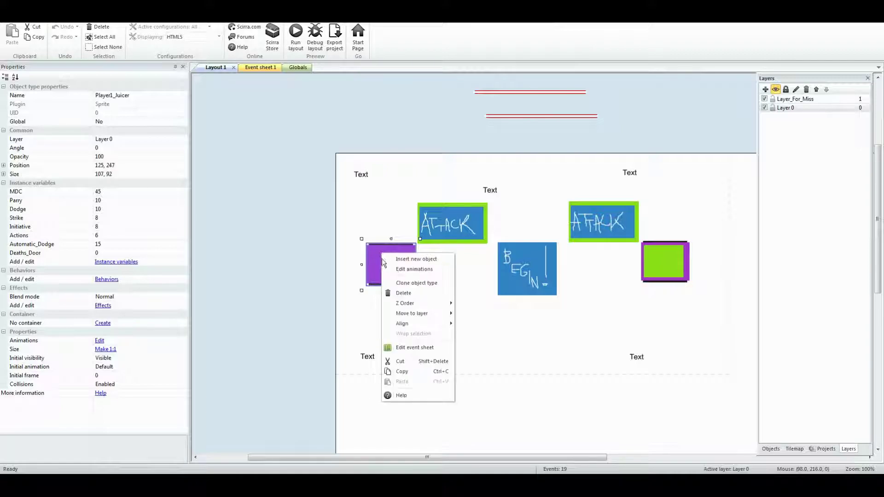
{"action": "left_click", "coordinate": [335, 325]}
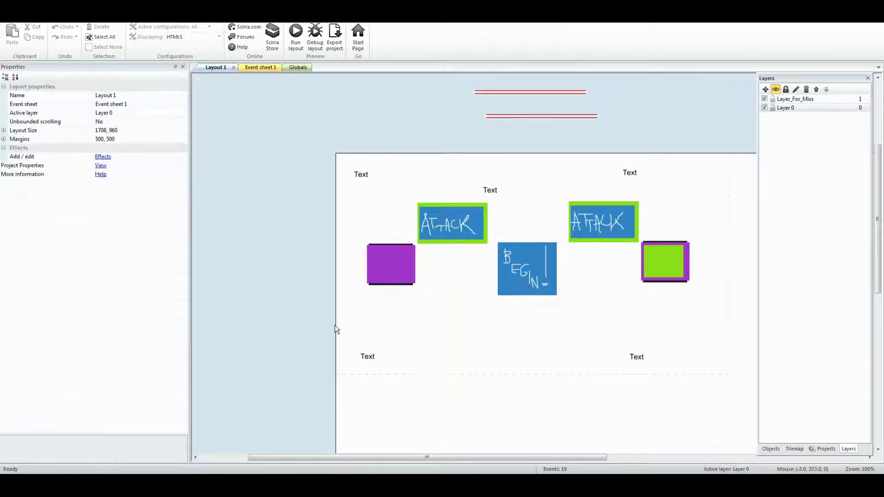
{"action": "left_click", "coordinate": [387, 265]}
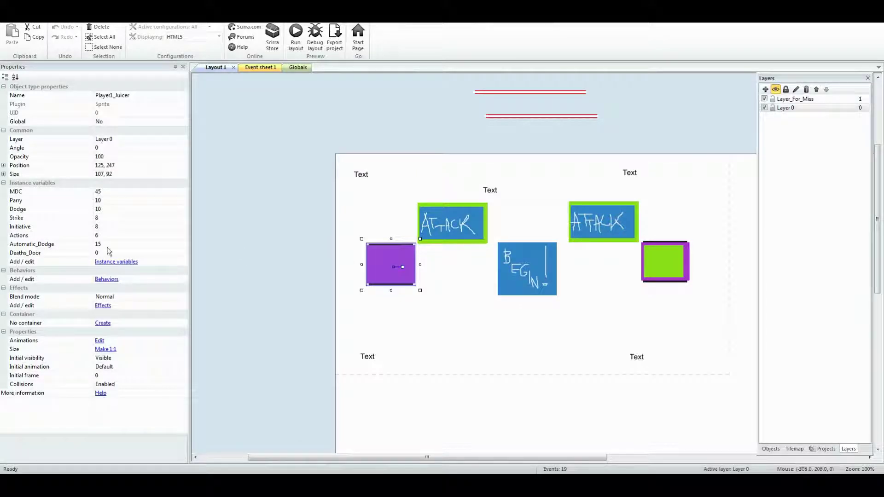
{"action": "left_click", "coordinate": [657, 265]}
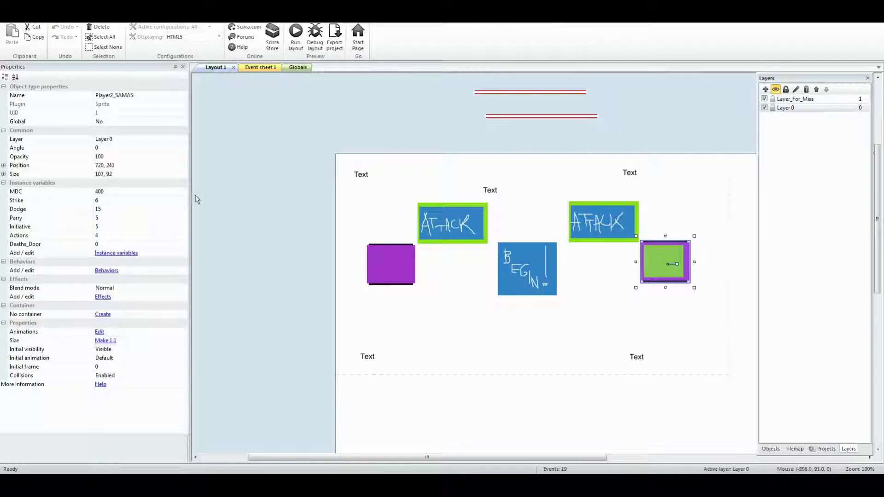
Check the start-battle initiative conditions in Event sheet 1 against both player sprites' instance variables
{"action": "left_click", "coordinate": [257, 67]}
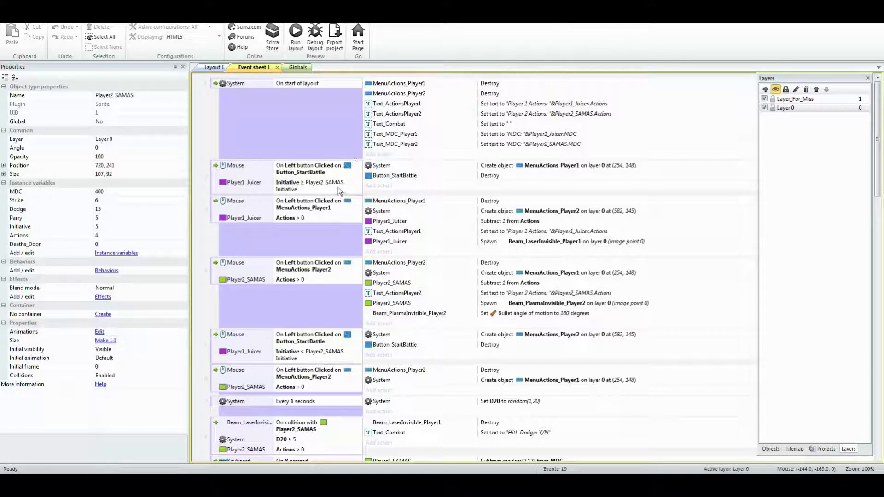
{"action": "left_click", "coordinate": [214, 67]}
{"action": "left_click", "coordinate": [393, 255]}
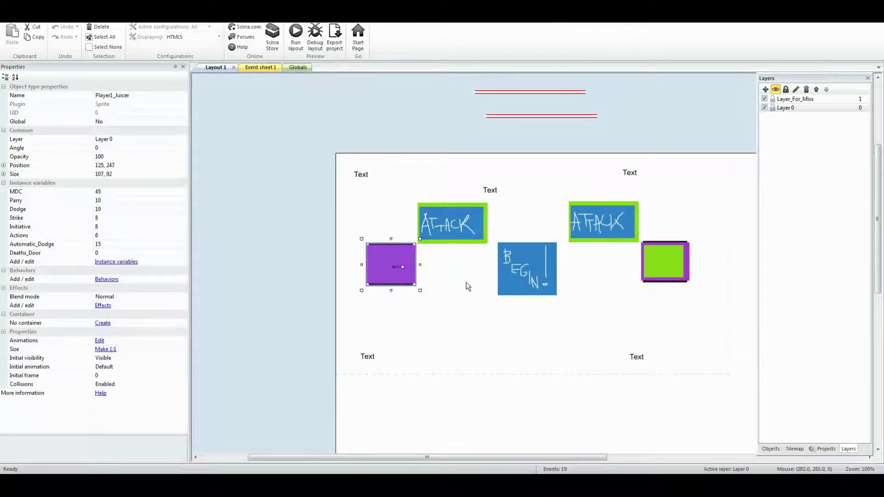
{"action": "left_click", "coordinate": [665, 261]}
{"action": "left_click", "coordinate": [408, 260]}
Run the layout and test alternating attacks by both players, declining Player 2's dodge after a hit
{"action": "key", "text": "F5"}
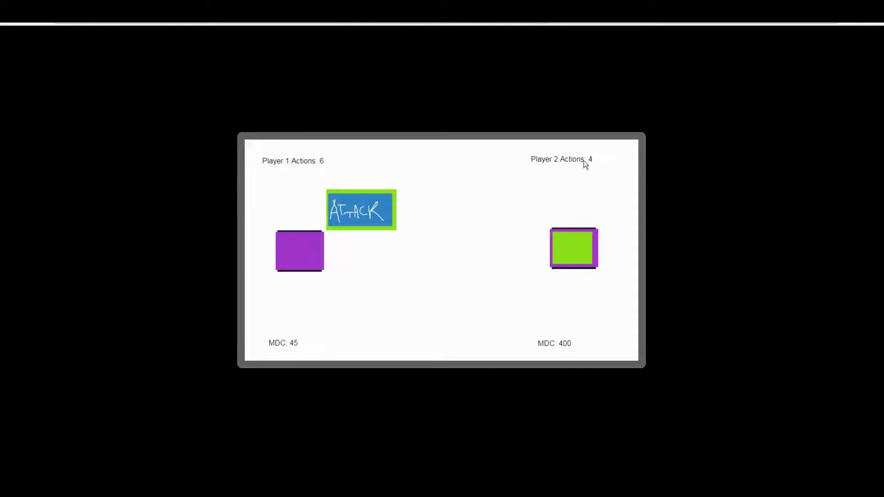
{"action": "left_click", "coordinate": [350, 211]}
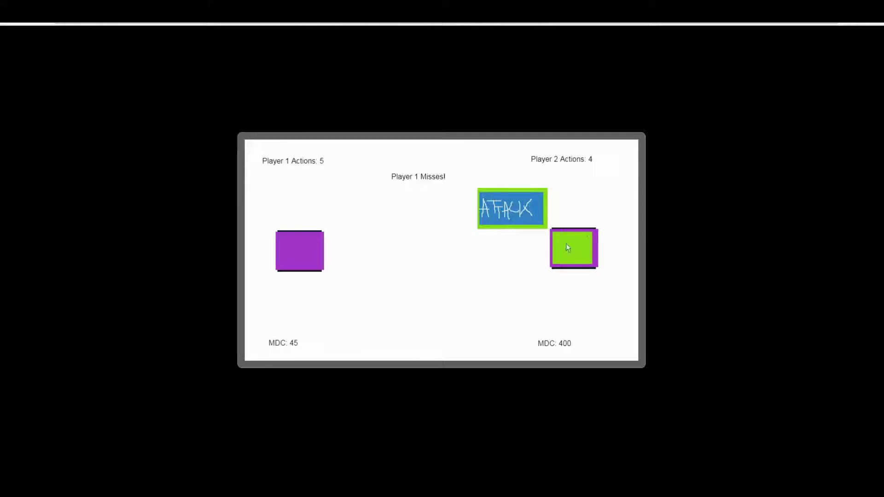
{"action": "left_click", "coordinate": [518, 207]}
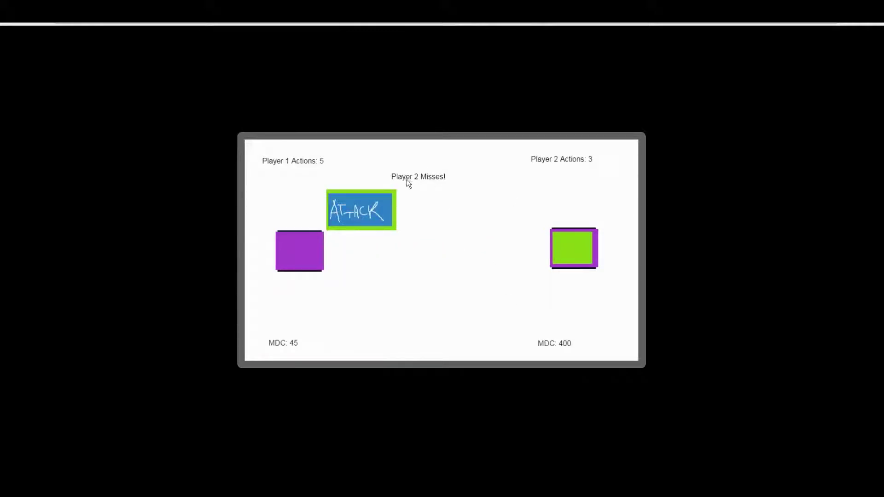
{"action": "left_click", "coordinate": [356, 200]}
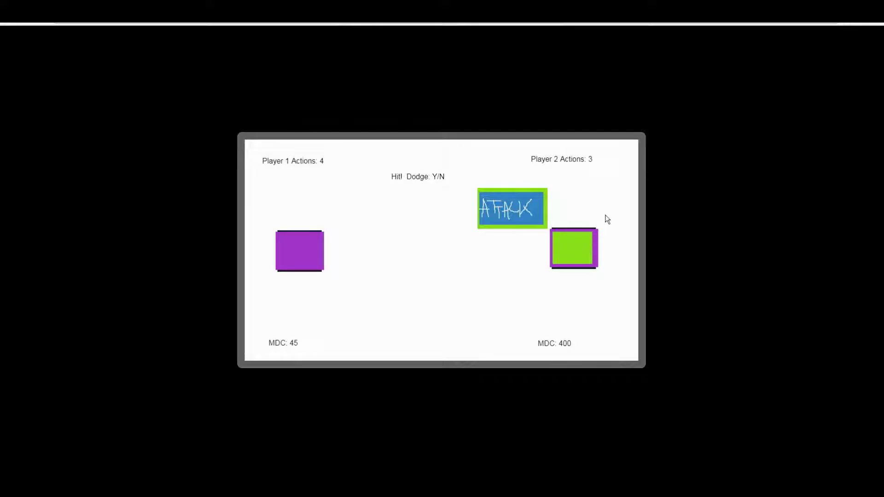
{"action": "key", "text": "n"}
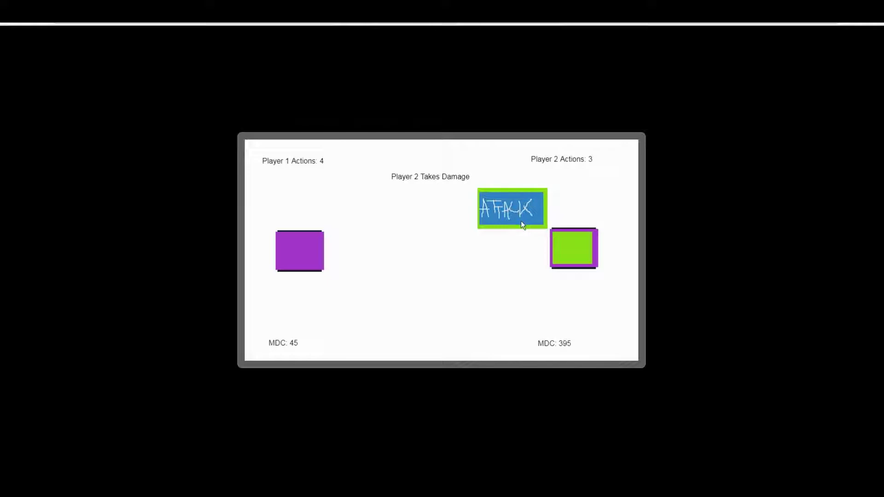
Continue the test battle with both players' attacks, accepting Player 2's dodge once and using up Player 1's remaining actions
{"action": "left_click", "coordinate": [511, 209]}
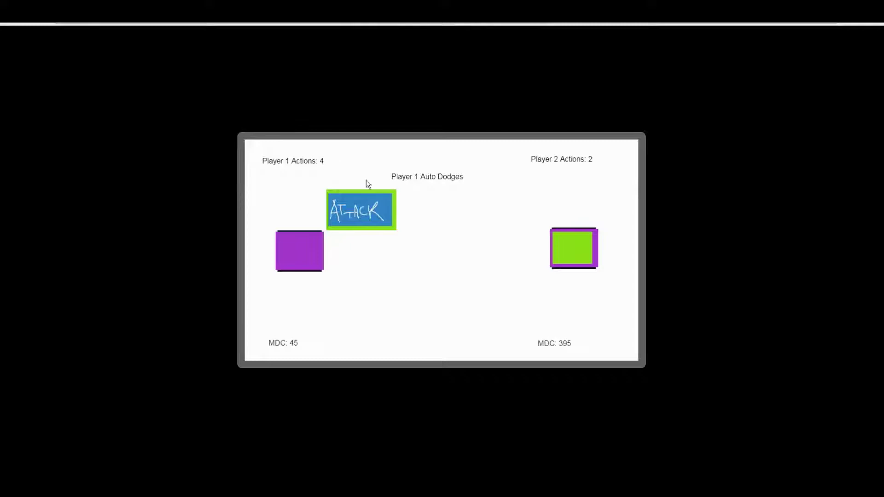
{"action": "left_click", "coordinate": [359, 206]}
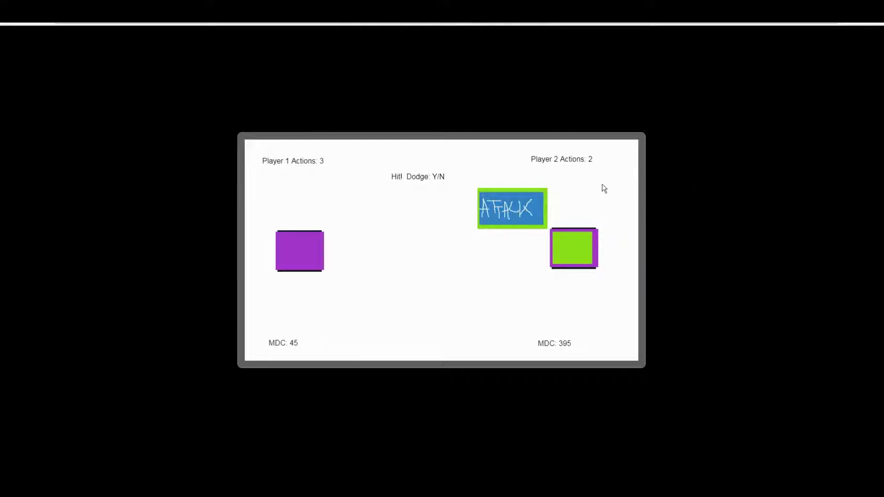
{"action": "key", "text": "y"}
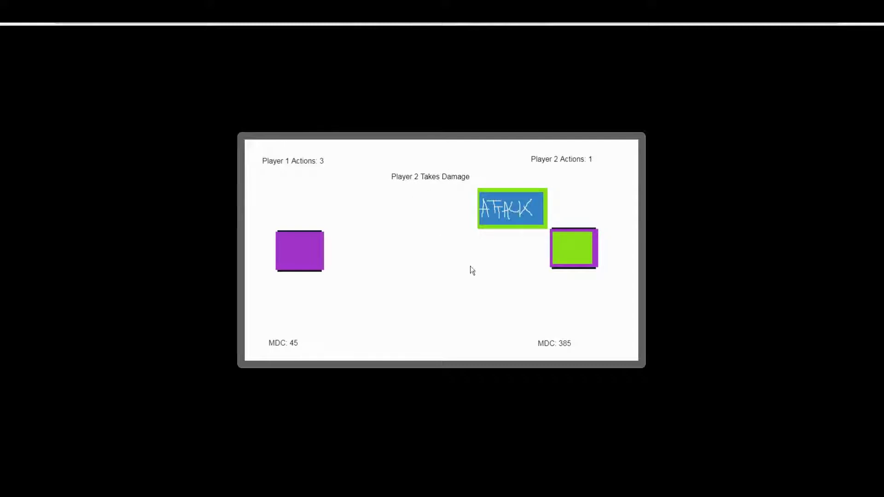
{"action": "left_click", "coordinate": [516, 209]}
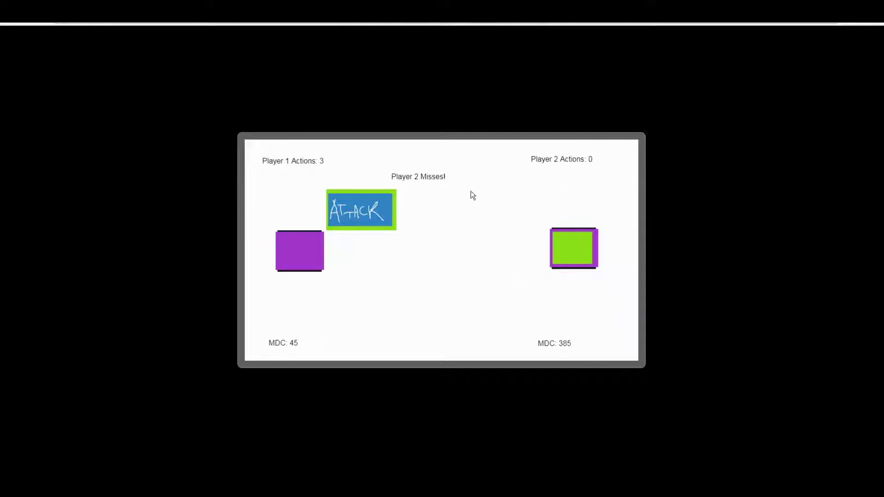
{"action": "left_click", "coordinate": [354, 208]}
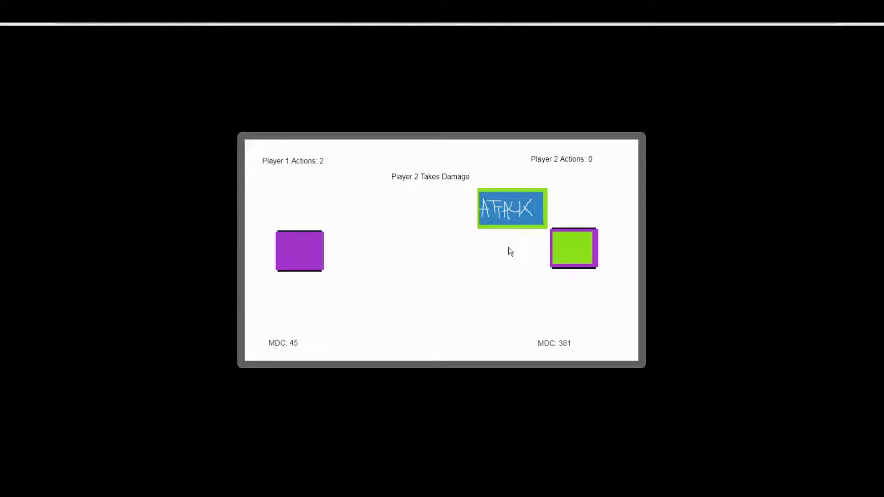
{"action": "left_click", "coordinate": [364, 203]}
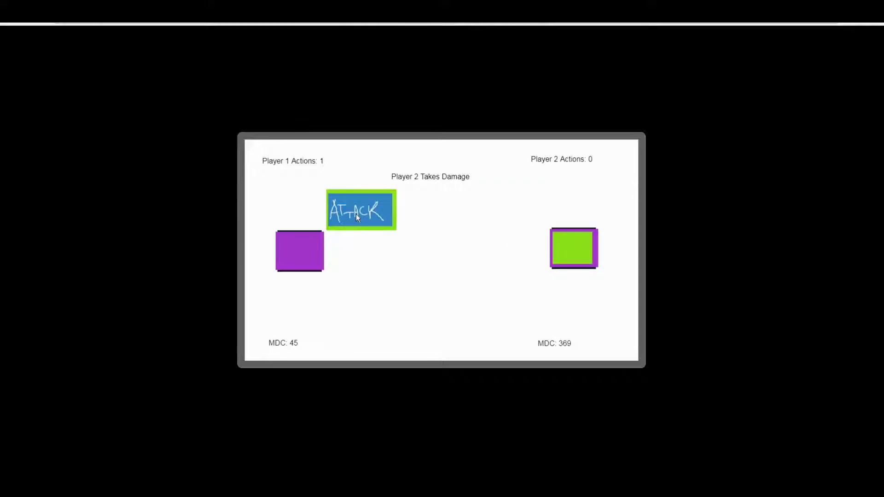
{"action": "left_click", "coordinate": [356, 216]}
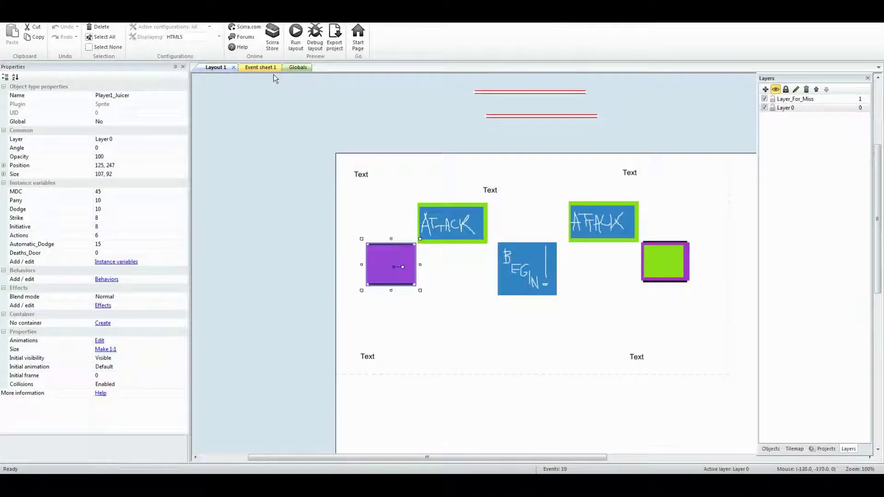
Review the Globals sheet and the combat events in Event sheet 1, covering dice rolls, beam collisions, dodges and damage
{"action": "left_click", "coordinate": [256, 68]}
{"action": "left_click", "coordinate": [214, 68]}
{"action": "left_click", "coordinate": [261, 68]}
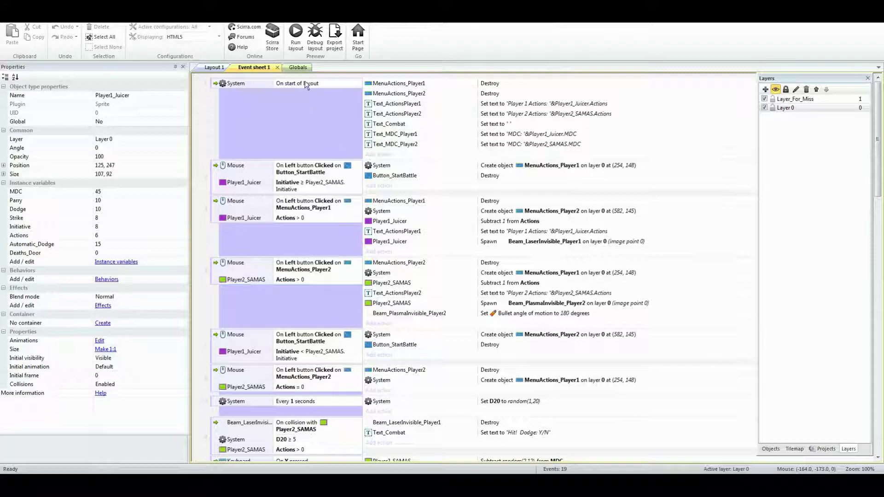
{"action": "left_click", "coordinate": [297, 68]}
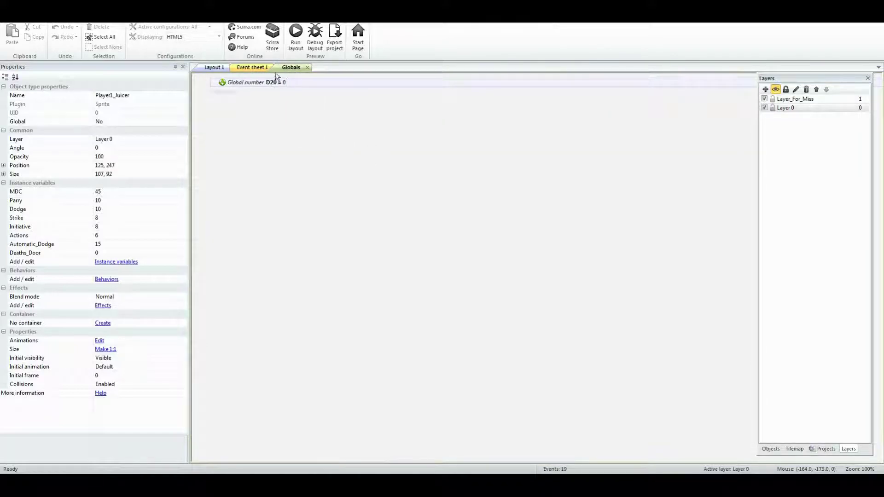
{"action": "left_click", "coordinate": [248, 69]}
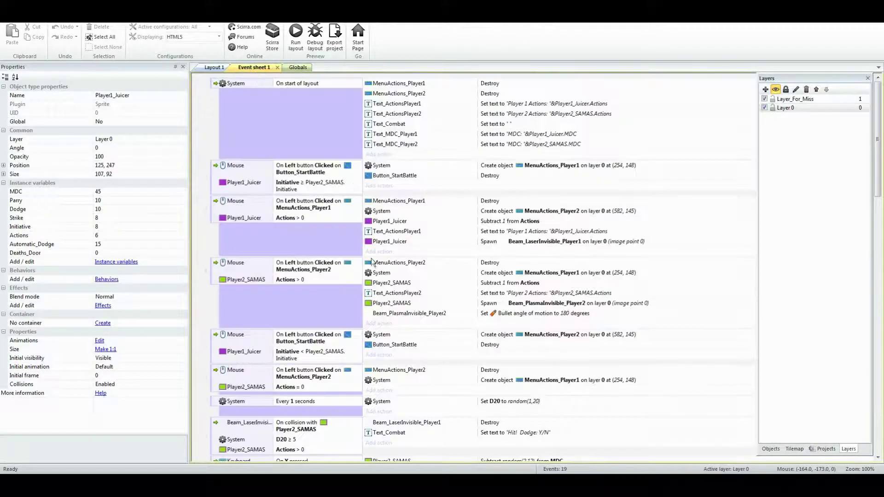
{"action": "scroll", "coordinate": [380, 286], "scroll_direction": "down", "scroll_amount": 6}
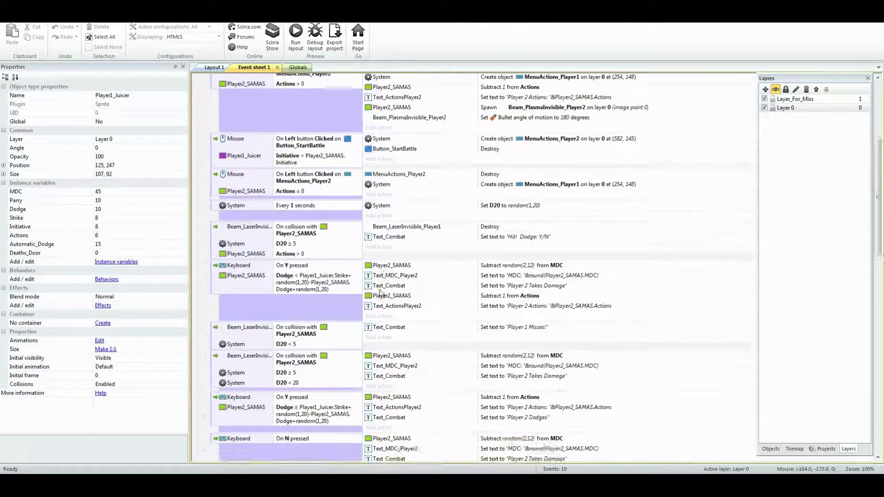
{"action": "scroll", "coordinate": [380, 293], "scroll_direction": "down", "scroll_amount": 1}
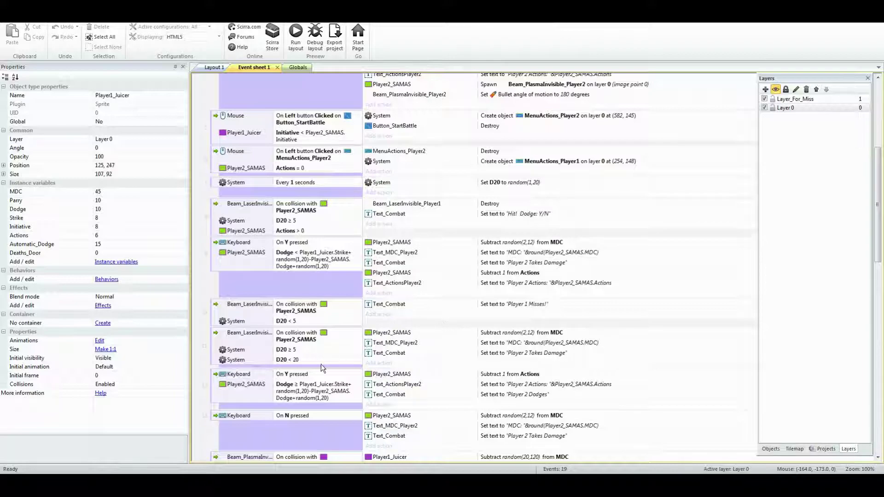
{"action": "scroll", "coordinate": [323, 369], "scroll_direction": "down", "scroll_amount": 3}
{"action": "scroll", "coordinate": [322, 366], "scroll_direction": "down", "scroll_amount": 3}
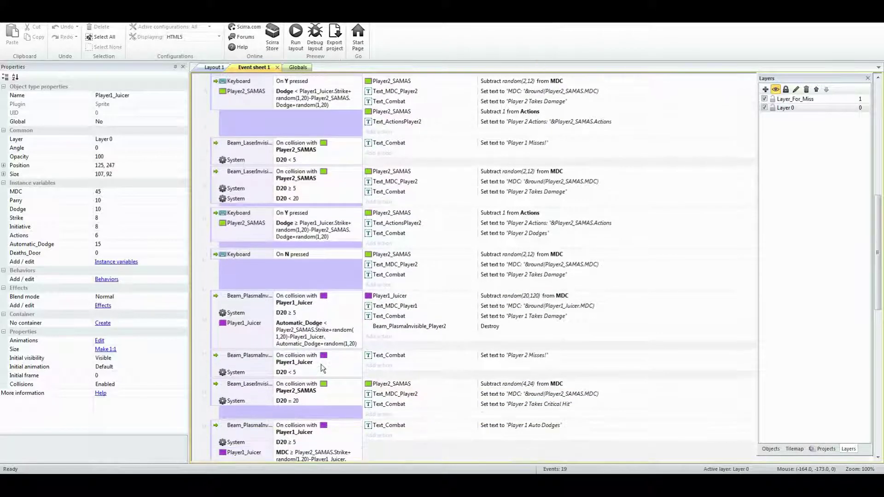
{"action": "scroll", "coordinate": [322, 366], "scroll_direction": "down", "scroll_amount": 3}
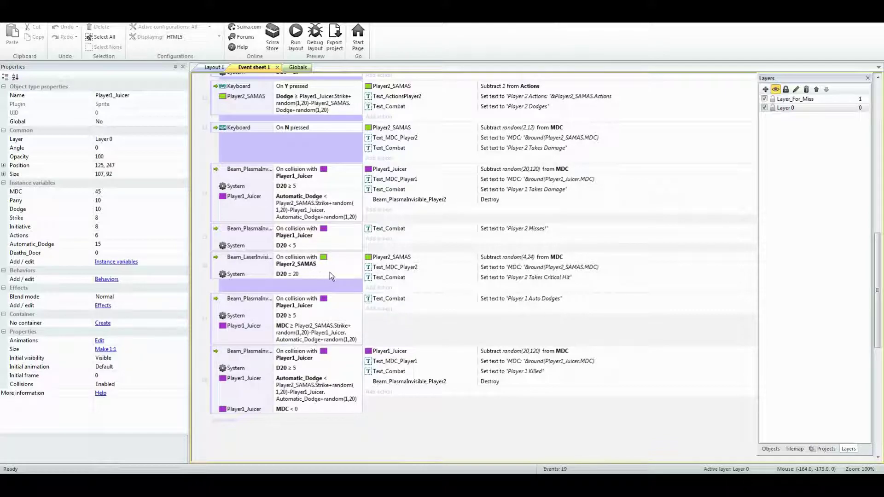
{"action": "scroll", "coordinate": [457, 331], "scroll_direction": "up", "scroll_amount": 2}
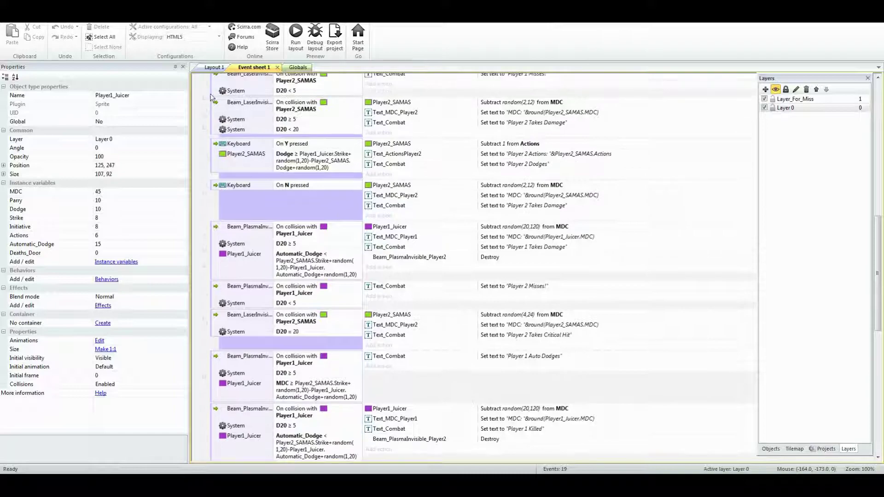
Examine Layout 1 in the prototype and in the illustrated version, ending with a close view of the rifle-carrying character
{"action": "left_click", "coordinate": [213, 68]}
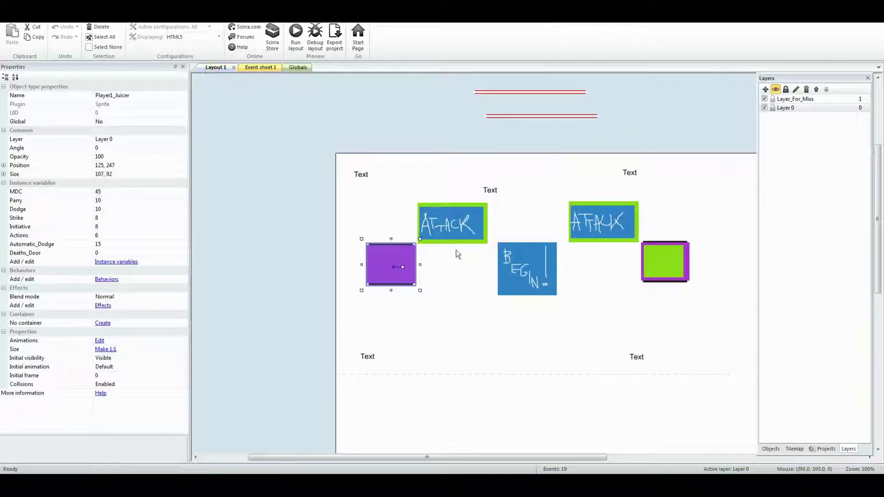
{"action": "left_click", "coordinate": [555, 361]}
{"action": "middle_click_drag", "start_coordinate": [556, 327], "coordinate": [496, 342]}
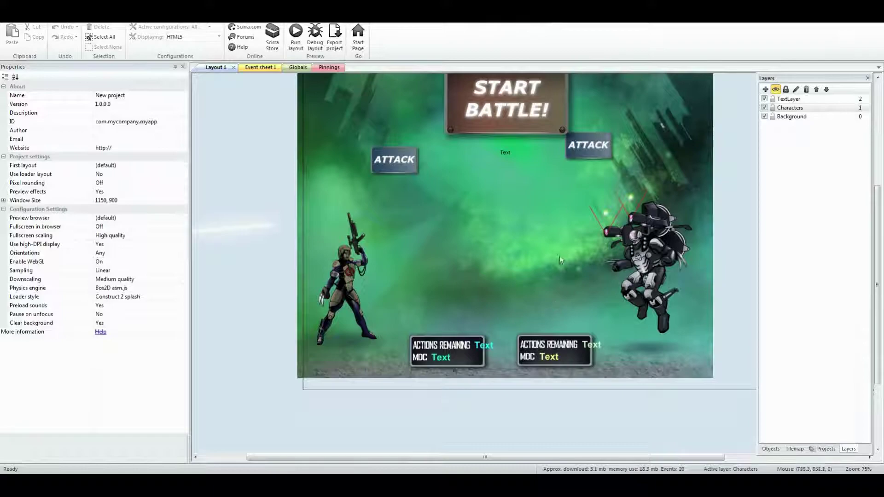
{"action": "middle_click_drag", "start_coordinate": [559, 256], "coordinate": [524, 290]}
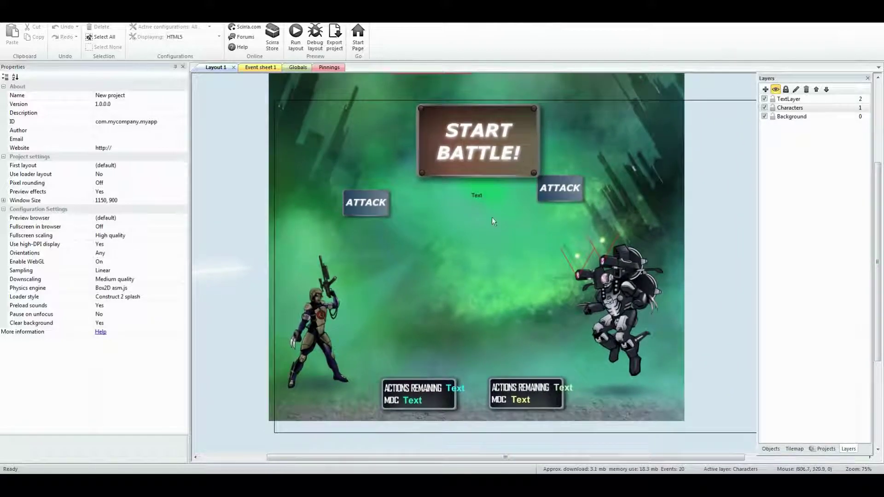
{"action": "middle_click_drag", "start_coordinate": [502, 222], "coordinate": [509, 254]}
{"action": "middle_click_drag", "start_coordinate": [695, 189], "coordinate": [691, 147]}
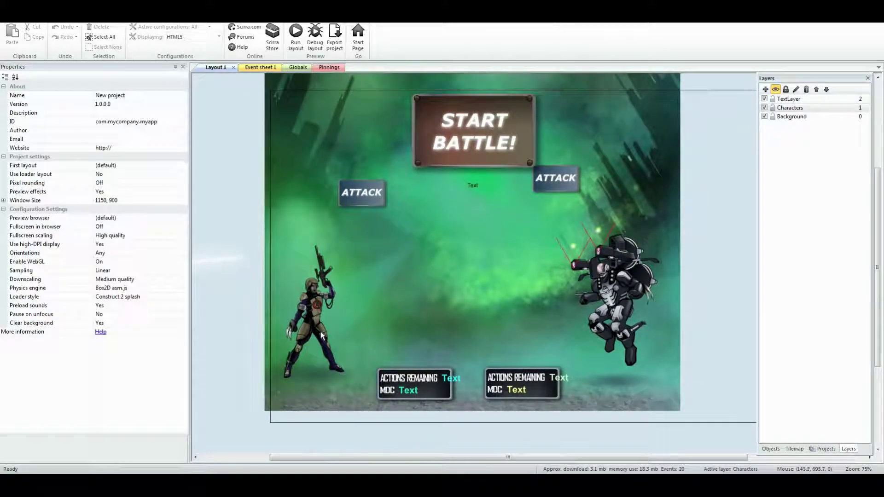
{"action": "scroll", "coordinate": [320, 335], "scroll_direction": "up", "scroll_amount": 2, "text": "ctrl"}
{"action": "scroll", "coordinate": [317, 335], "scroll_direction": "up", "scroll_amount": 5, "text": "ctrl"}
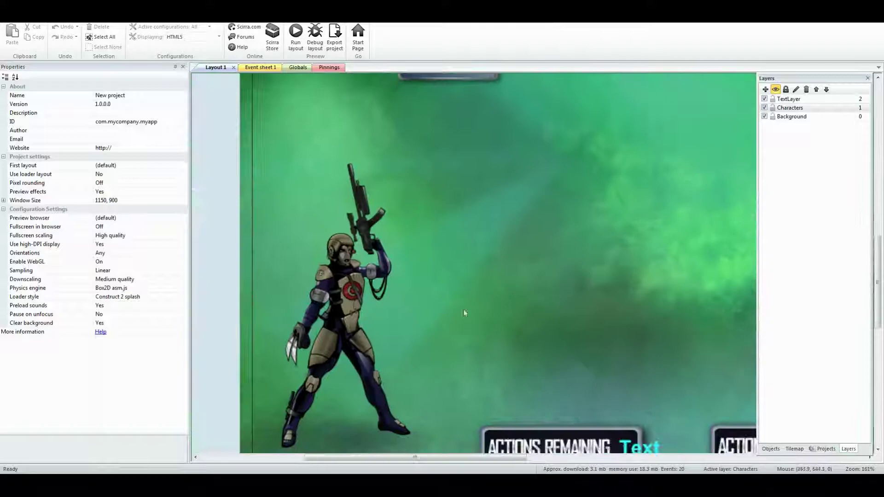
Examine the illustrated Layout 1, covering the cannon-armed character, the Start Battle and Attack buttons, the status boxes and the red beams
{"action": "scroll", "coordinate": [579, 268], "scroll_direction": "right", "scroll_amount": 10, "text": "shift"}
{"action": "scroll", "coordinate": [579, 268], "scroll_direction": "right", "scroll_amount": 3, "text": "shift"}
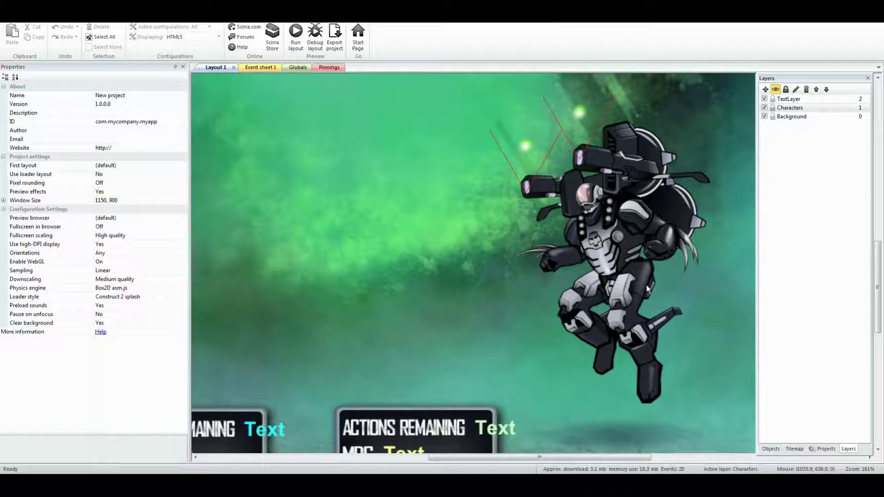
{"action": "scroll", "coordinate": [541, 294], "scroll_direction": "down", "scroll_amount": 5, "text": "ctrl"}
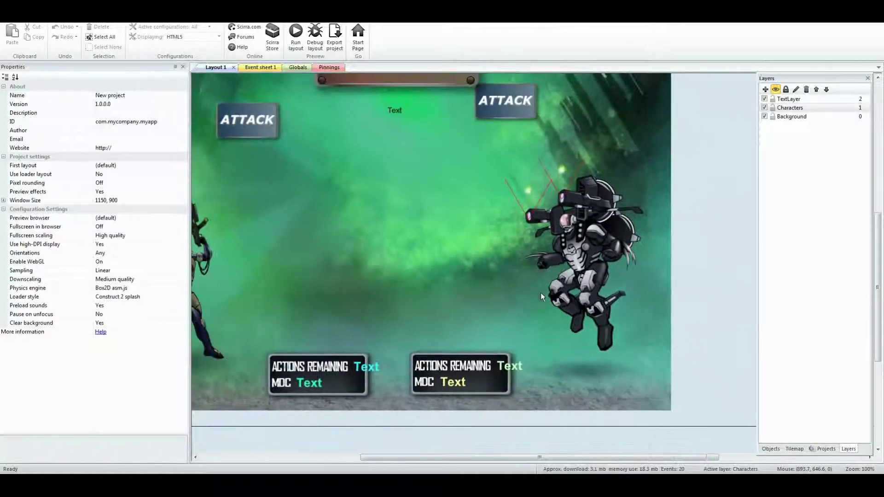
{"action": "middle_click_drag", "start_coordinate": [540, 296], "coordinate": [592, 339]}
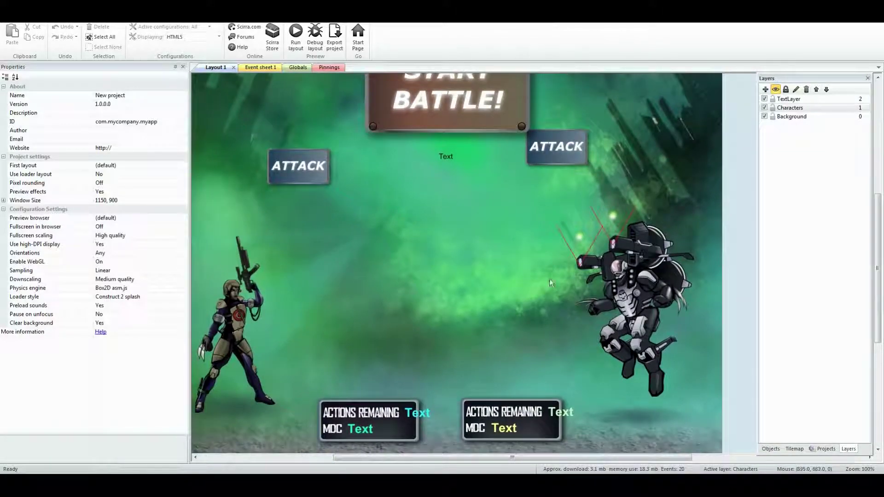
{"action": "scroll", "coordinate": [550, 281], "scroll_direction": "up", "scroll_amount": 3}
{"action": "scroll", "coordinate": [533, 294], "scroll_direction": "left", "scroll_amount": 2, "text": "shift"}
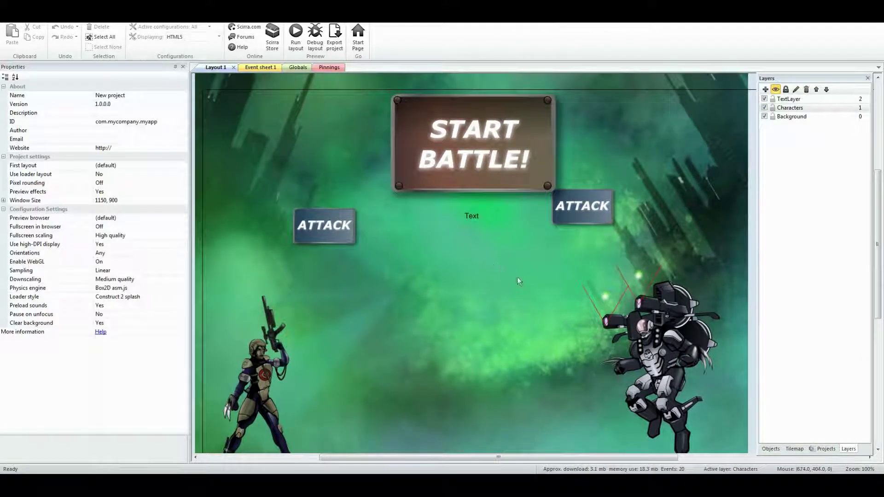
{"action": "scroll", "coordinate": [538, 289], "scroll_direction": "up", "scroll_amount": 2}
{"action": "scroll", "coordinate": [507, 294], "scroll_direction": "left", "scroll_amount": 2, "text": "shift"}
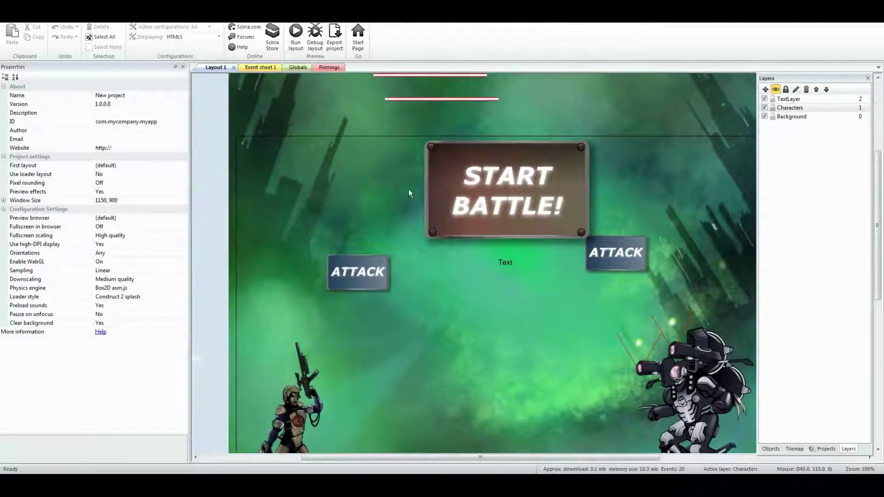
{"action": "scroll", "coordinate": [507, 310], "scroll_direction": "down", "scroll_amount": 1, "text": "ctrl"}
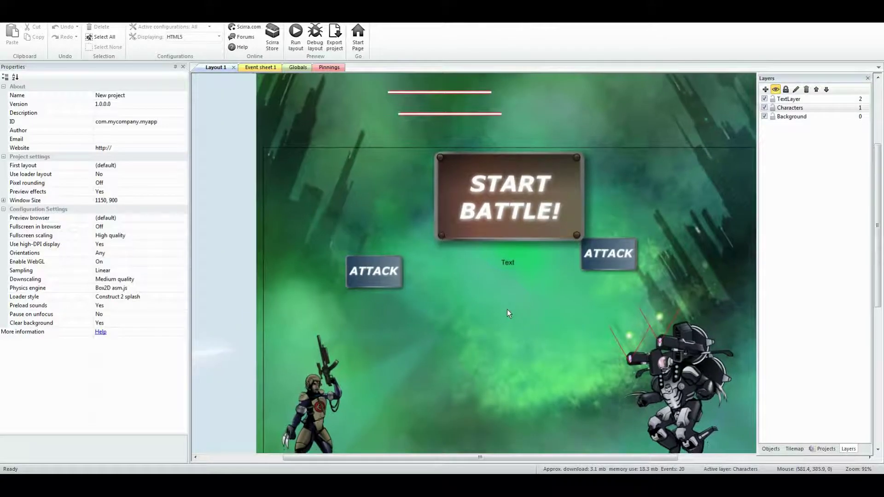
{"action": "middle_click_drag", "start_coordinate": [507, 309], "coordinate": [436, 318]}
{"action": "middle_click_drag", "start_coordinate": [414, 278], "coordinate": [474, 325]}
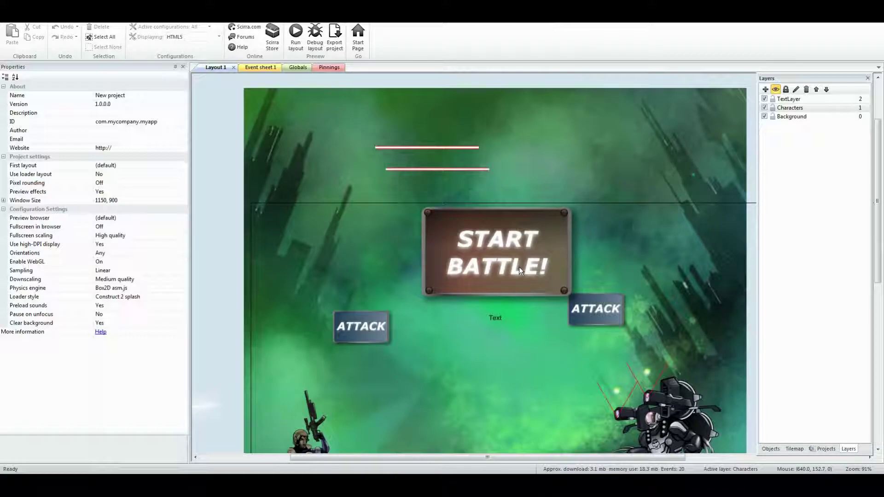
{"action": "middle_click_drag", "start_coordinate": [519, 267], "coordinate": [460, 194]}
{"action": "middle_click_drag", "start_coordinate": [385, 288], "coordinate": [443, 226]}
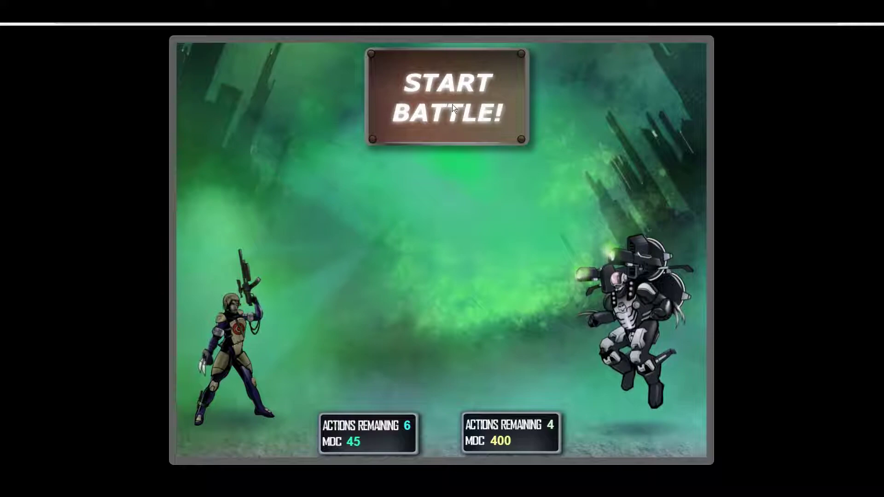
Start the illustrated test battle and alternate attacks by both players, declining Player 2's dodge after the first hit
{"action": "left_click", "coordinate": [452, 104]}
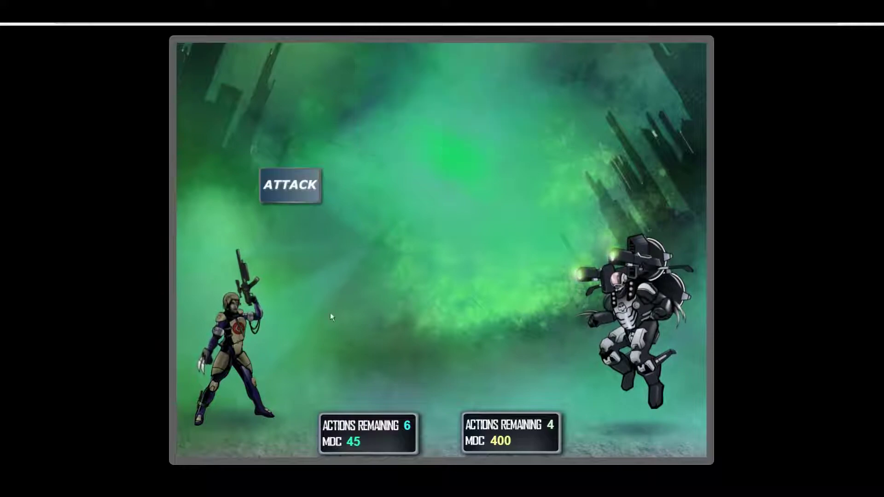
{"action": "left_click", "coordinate": [290, 187]}
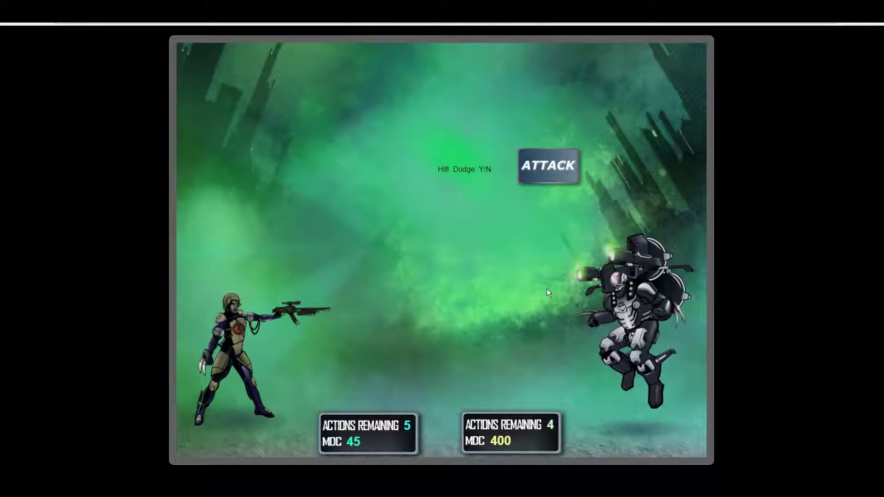
{"action": "key", "text": "n"}
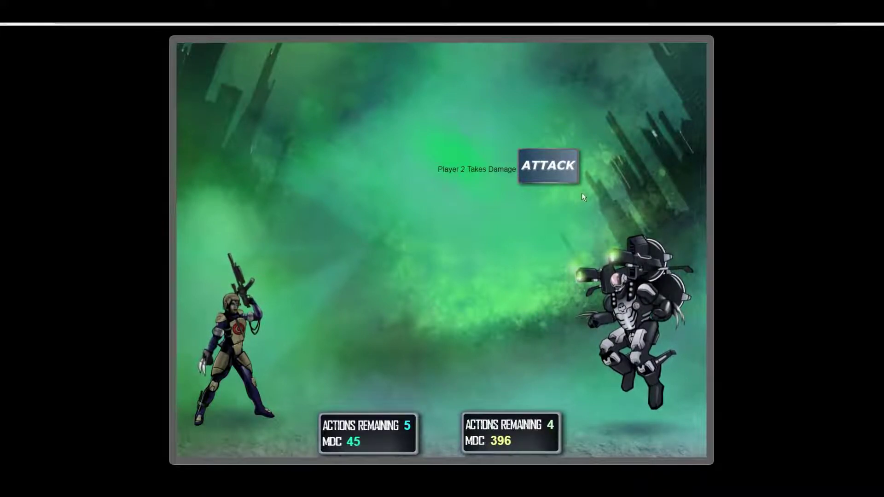
{"action": "left_click", "coordinate": [540, 165]}
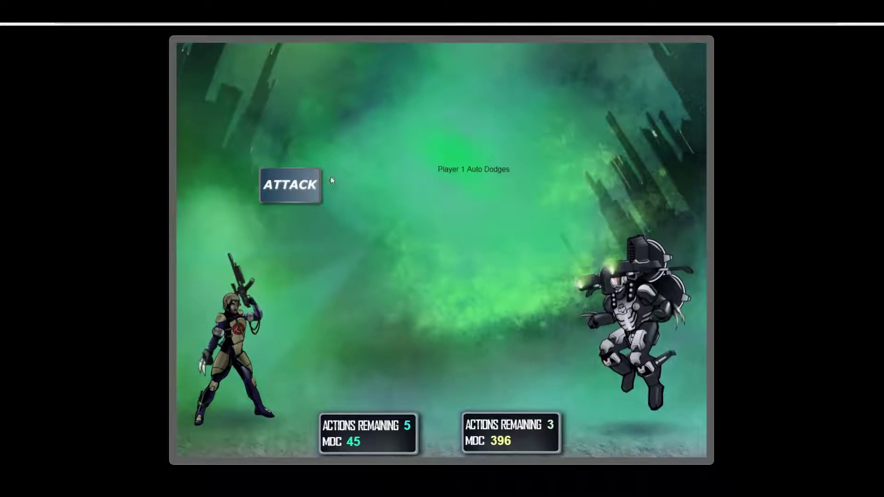
{"action": "left_click", "coordinate": [308, 184]}
{"action": "left_click", "coordinate": [549, 171]}
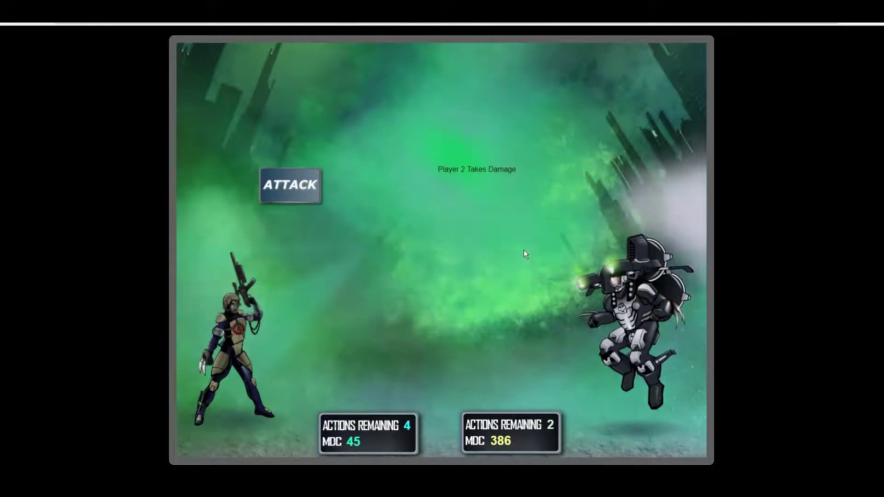
Continue the illustrated battle with another Player 1 attack, accept Player 2's dodge, and keep testing Player 2's attack with no actions remaining
{"action": "left_click", "coordinate": [295, 184]}
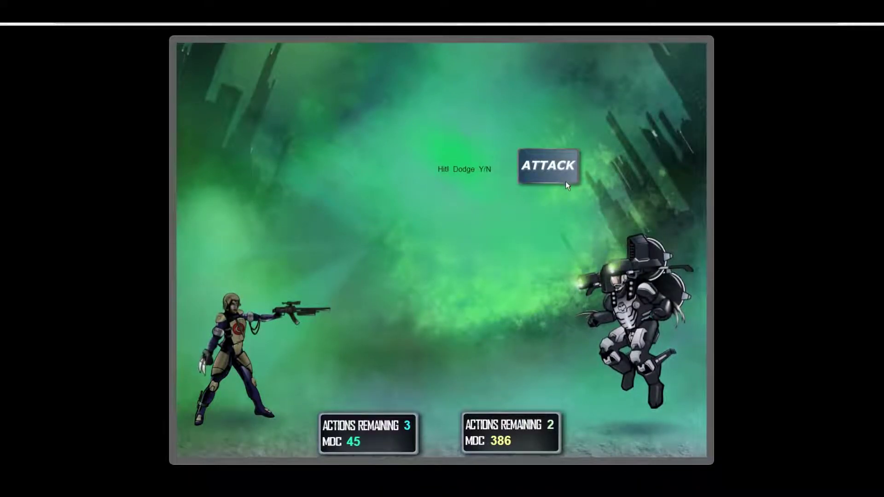
{"action": "key", "text": "y"}
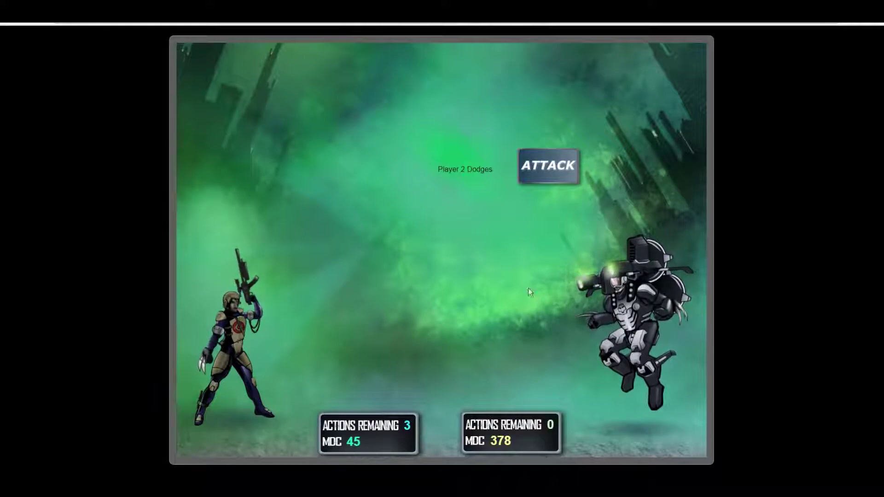
{"action": "left_click", "coordinate": [546, 164]}
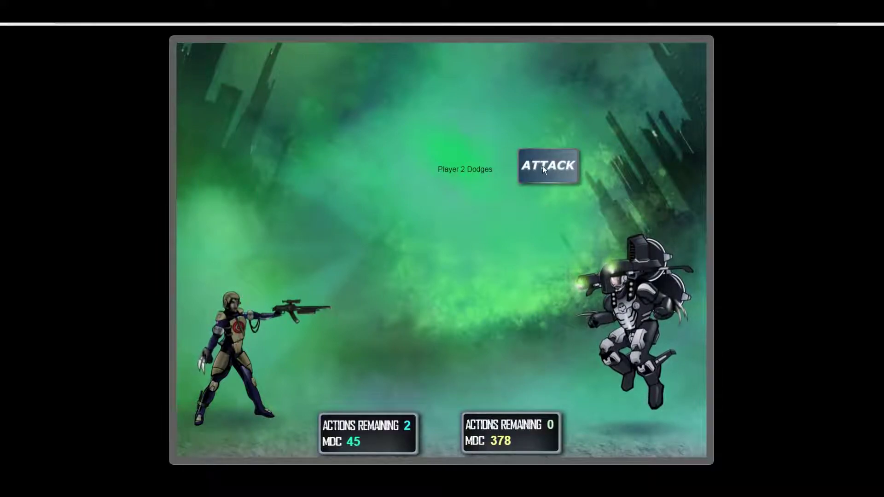
{"action": "left_click", "coordinate": [542, 165]}
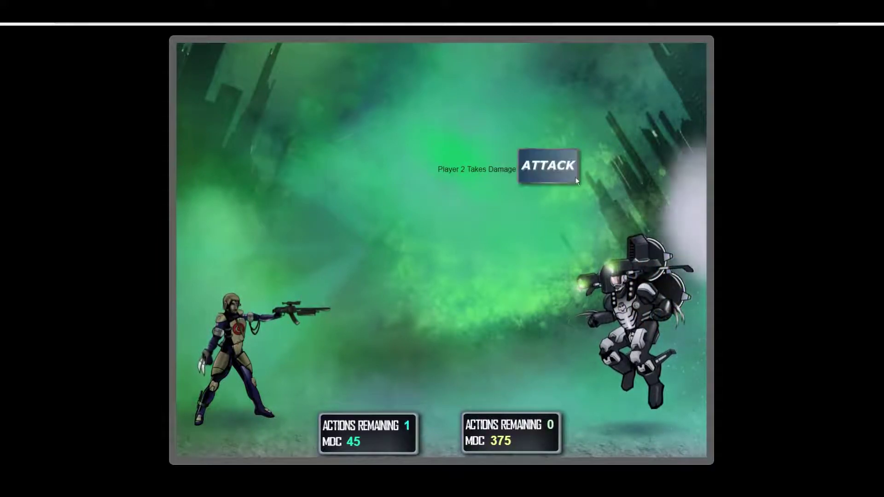
{"action": "left_click", "coordinate": [554, 176]}
{"action": "left_click", "coordinate": [573, 172]}
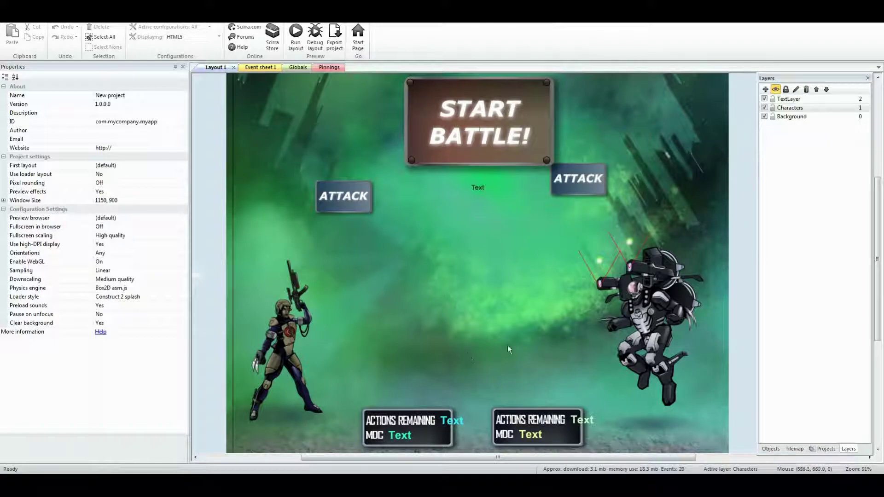
Review the illustrated version's Event sheet 1, from the player attack events through the collision, dodge, critical hit and kill events
{"action": "left_click", "coordinate": [256, 69]}
{"action": "scroll", "coordinate": [350, 207], "scroll_direction": "down", "scroll_amount": 8}
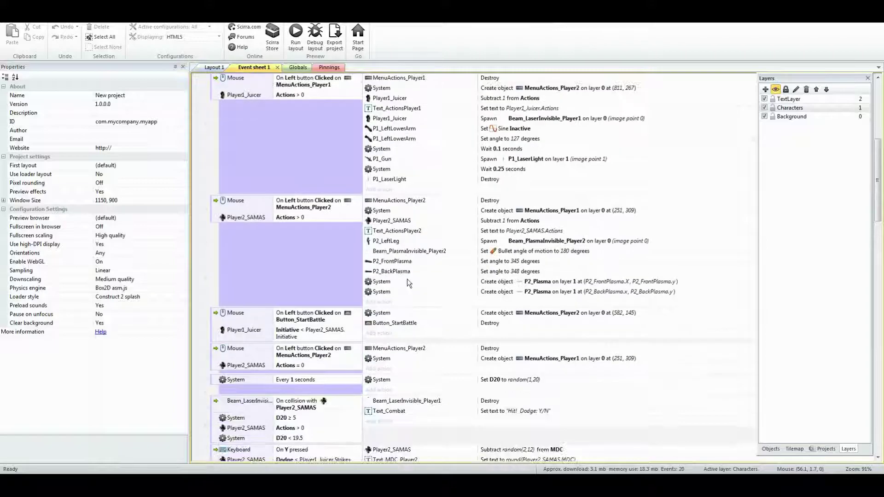
{"action": "scroll", "coordinate": [408, 282], "scroll_direction": "down", "scroll_amount": 8}
{"action": "scroll", "coordinate": [410, 283], "scroll_direction": "down", "scroll_amount": 6}
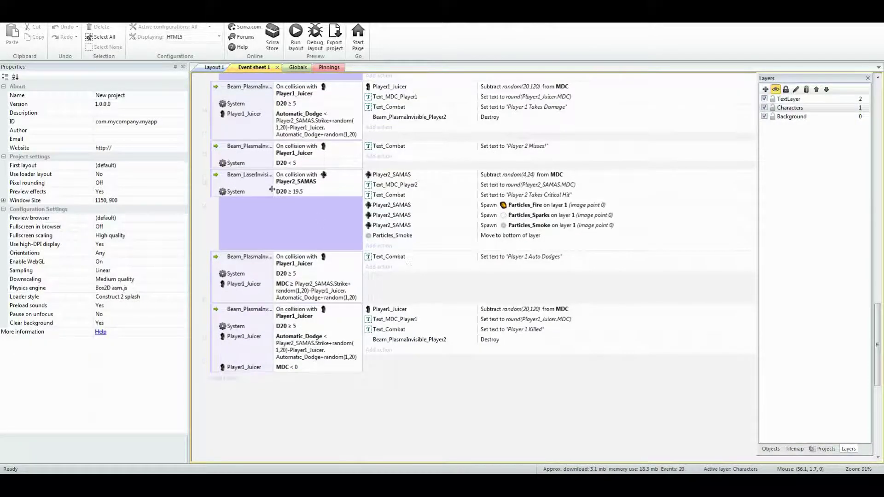